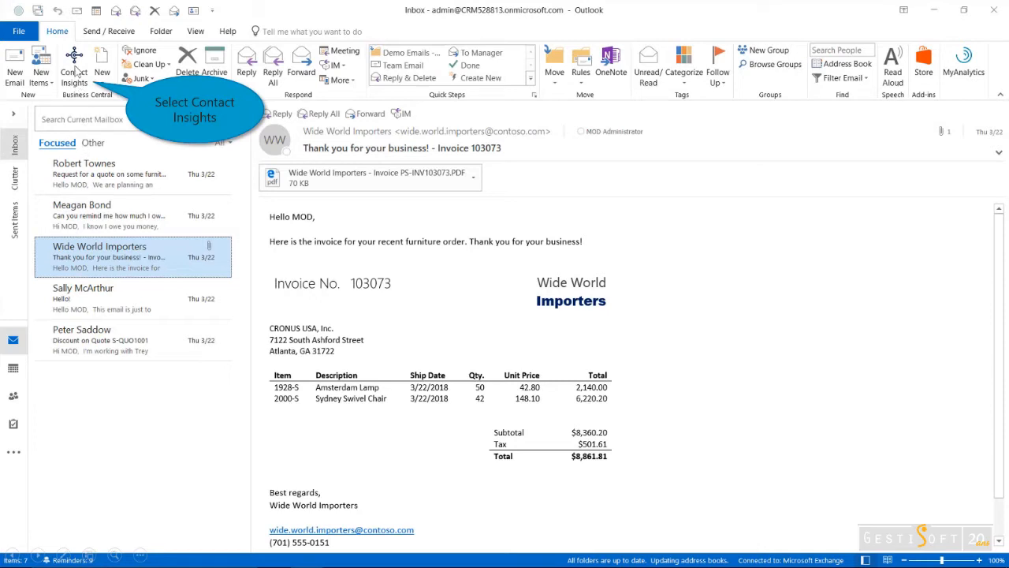
# Create a purchase invoice for Wide World Importers from the email's Contact Insights, accepting the suggested line items 1928-S and 2000-S.
pyautogui.click(75, 71)
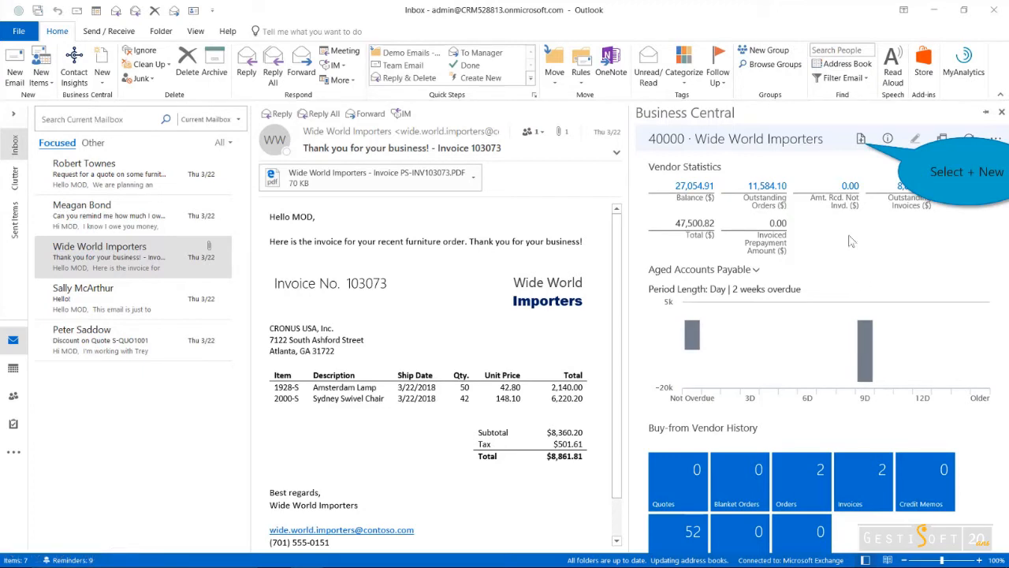
pyautogui.click(861, 141)
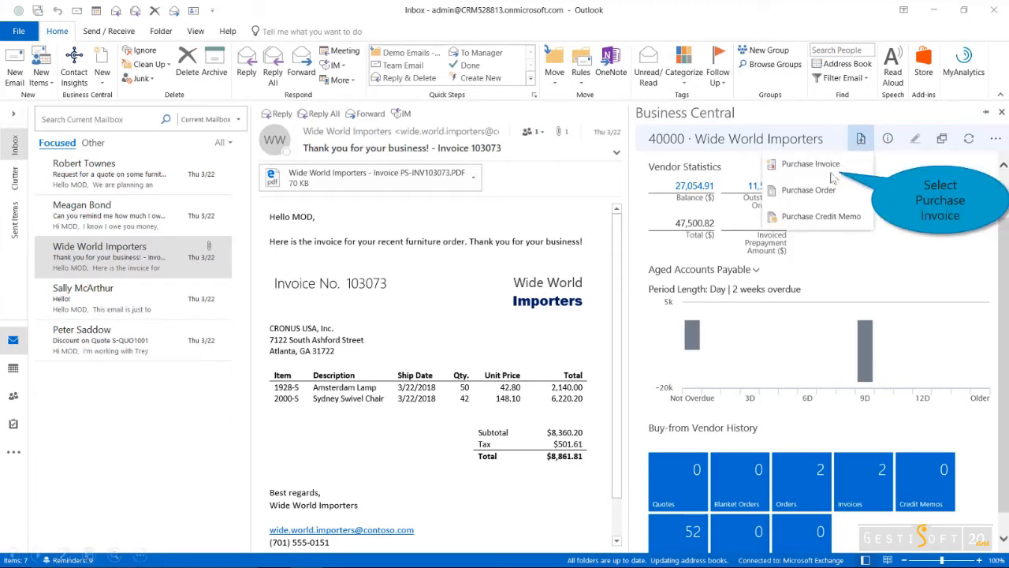
pyautogui.click(831, 167)
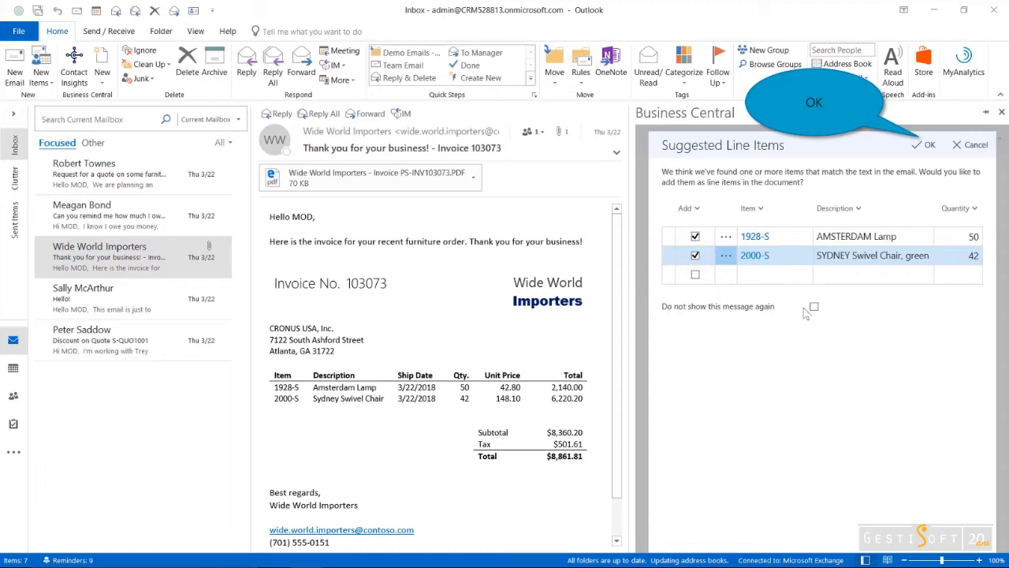
pyautogui.click(927, 145)
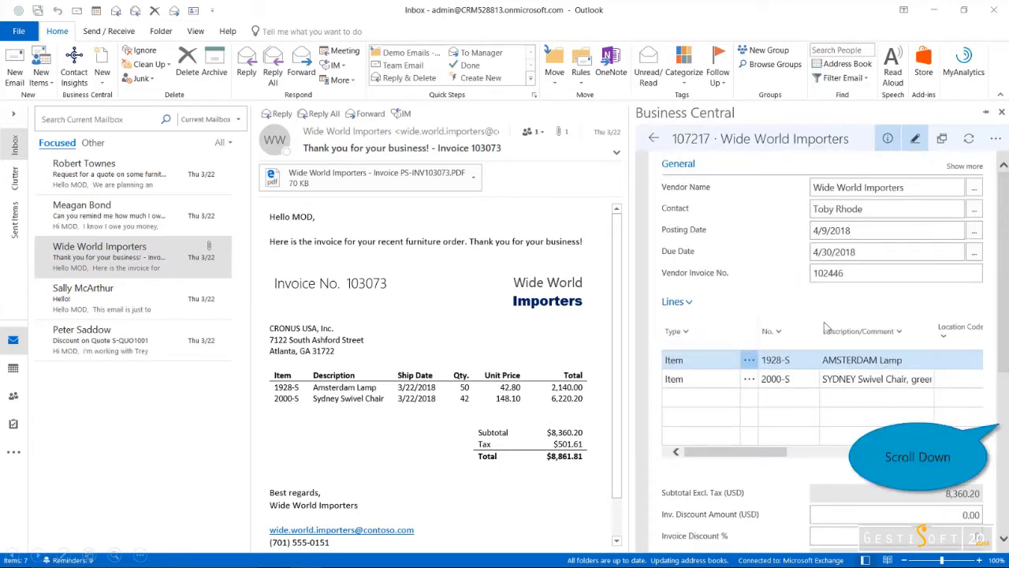
# Review the new purchase invoice's totals and post the invoice.
pyautogui.scroll(-4, 1007, 439)
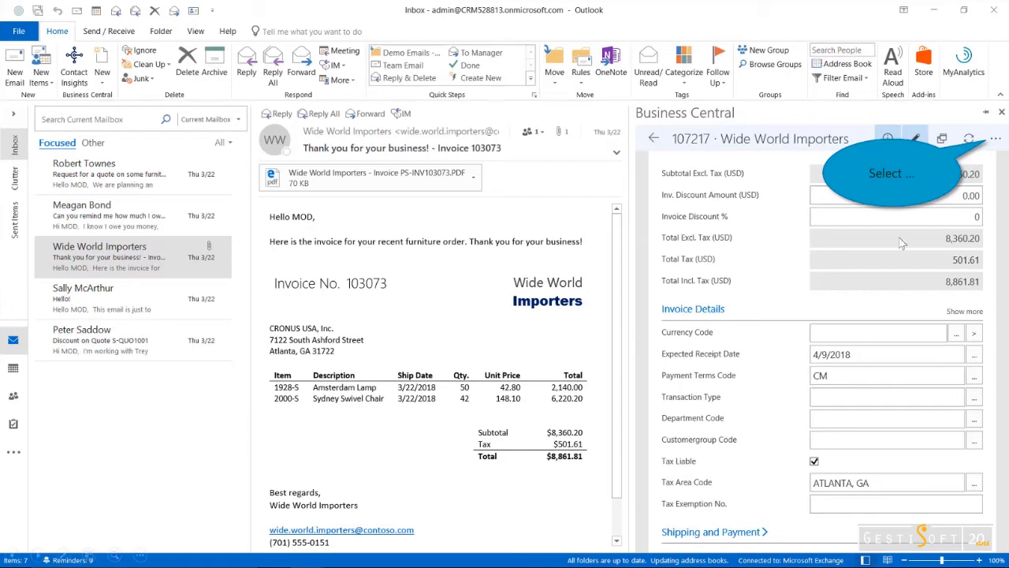
pyautogui.click(995, 140)
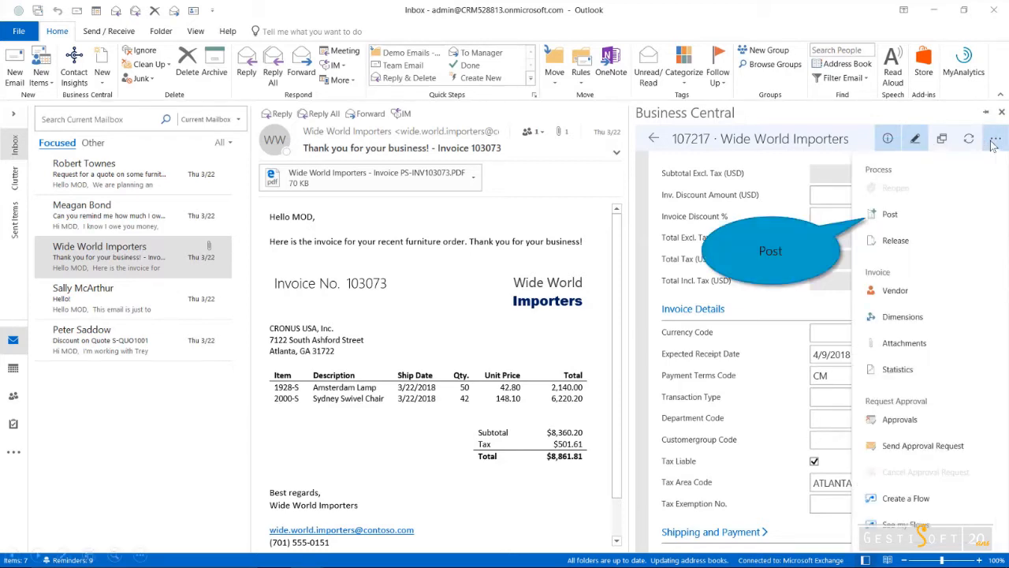
pyautogui.click(890, 221)
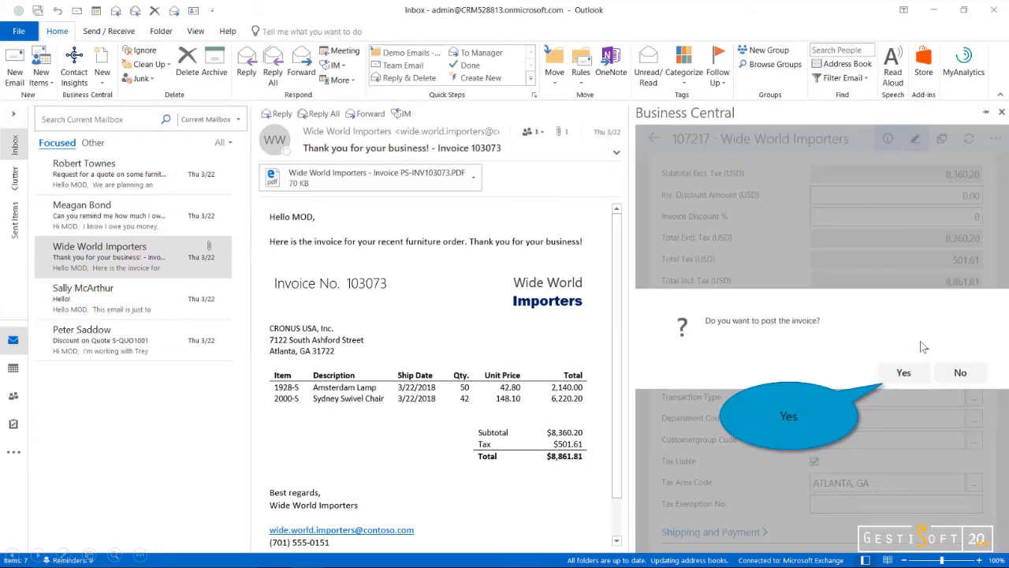
pyautogui.click(912, 378)
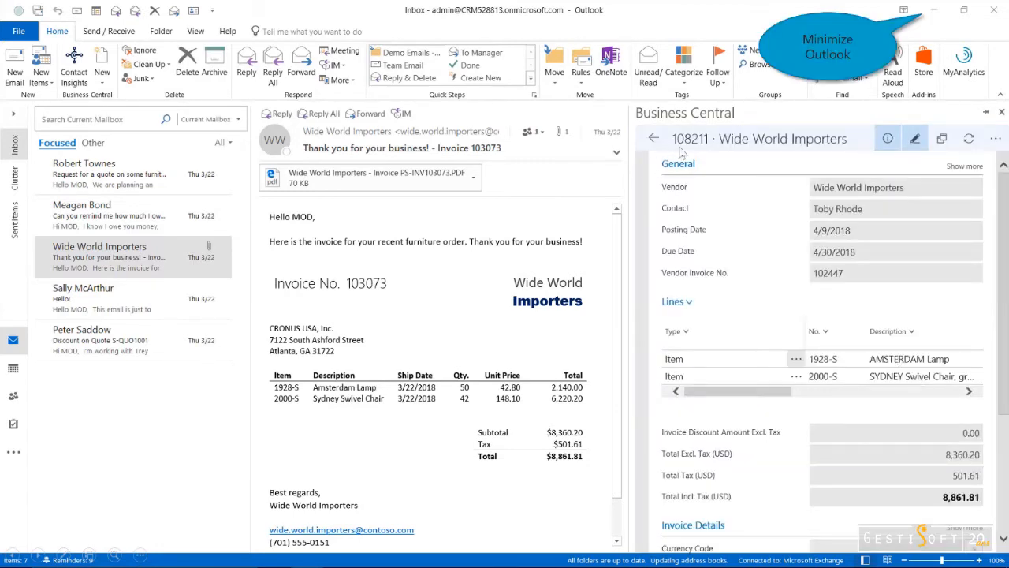
# Switch to Business Central in the browser, search the posted purchase invoices for 108211 and open that invoice.
pyautogui.click(933, 10)
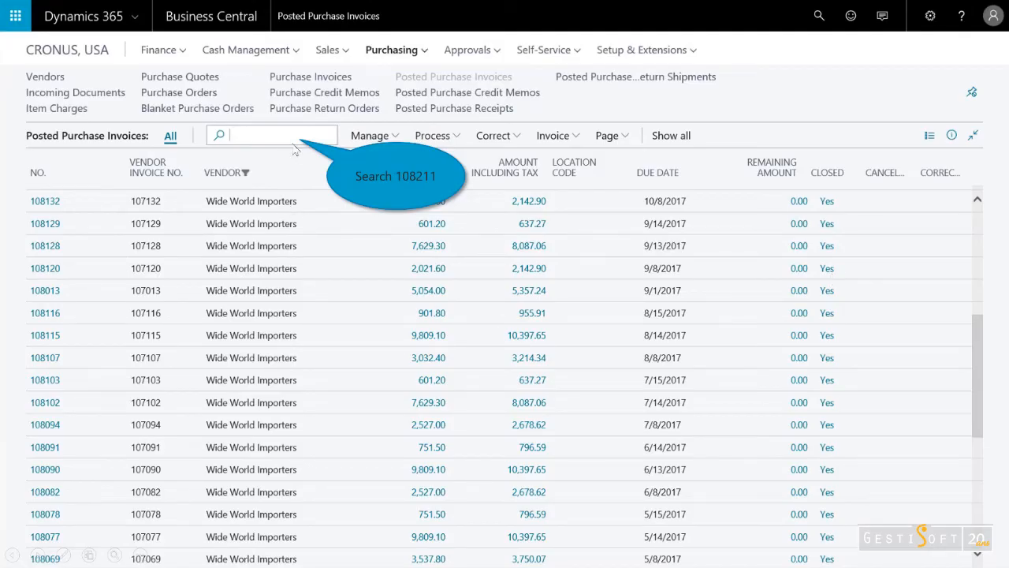
pyautogui.write('108211')
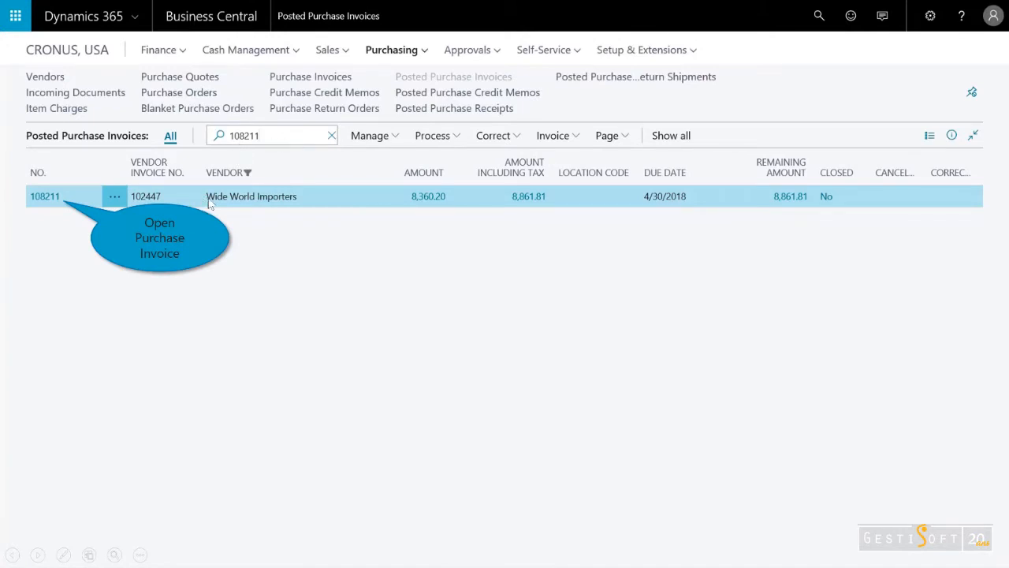
pyautogui.click(56, 199)
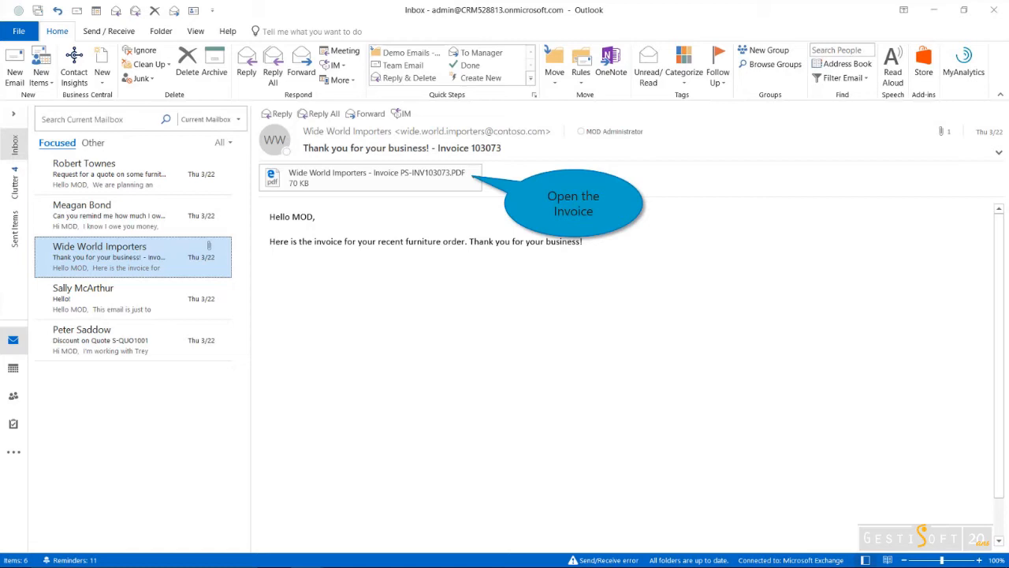
# Review the PDF invoice attached to the Wide World Importers email and send it to Incoming Documents through Contact Insights.
pyautogui.doubleClick(425, 180)
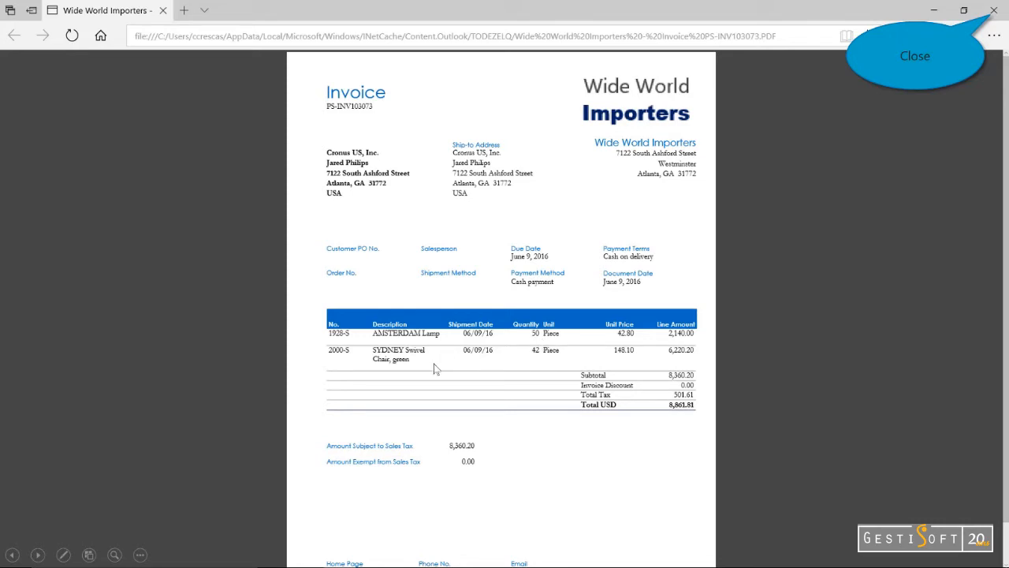
pyautogui.click(993, 11)
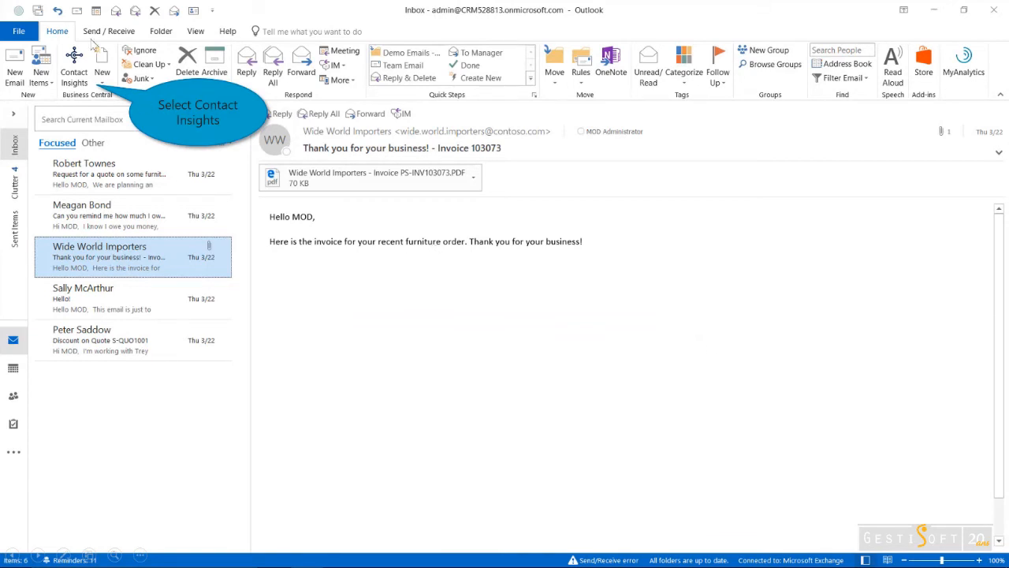
pyautogui.click(73, 79)
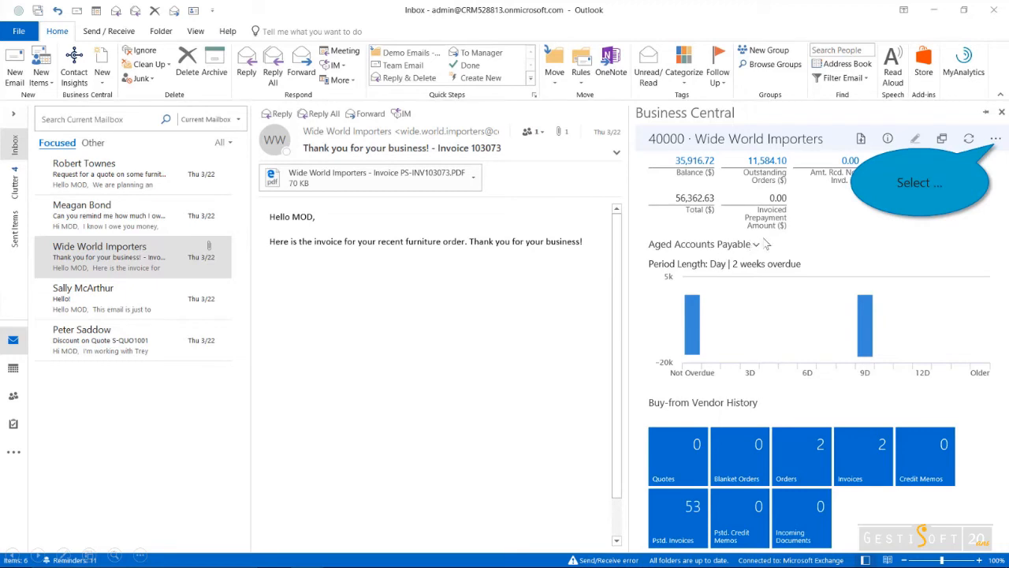
pyautogui.click(995, 139)
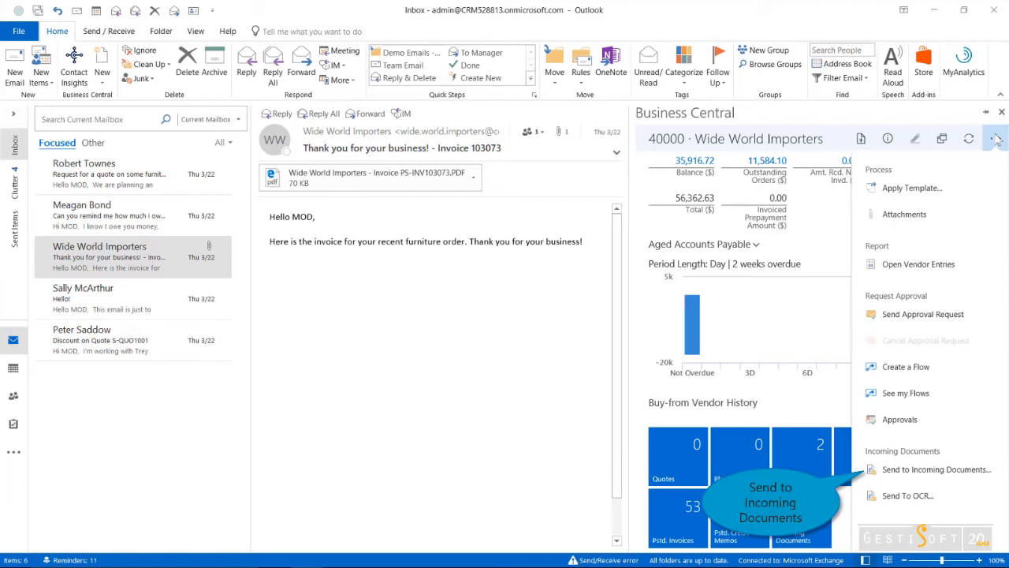
pyautogui.click(879, 469)
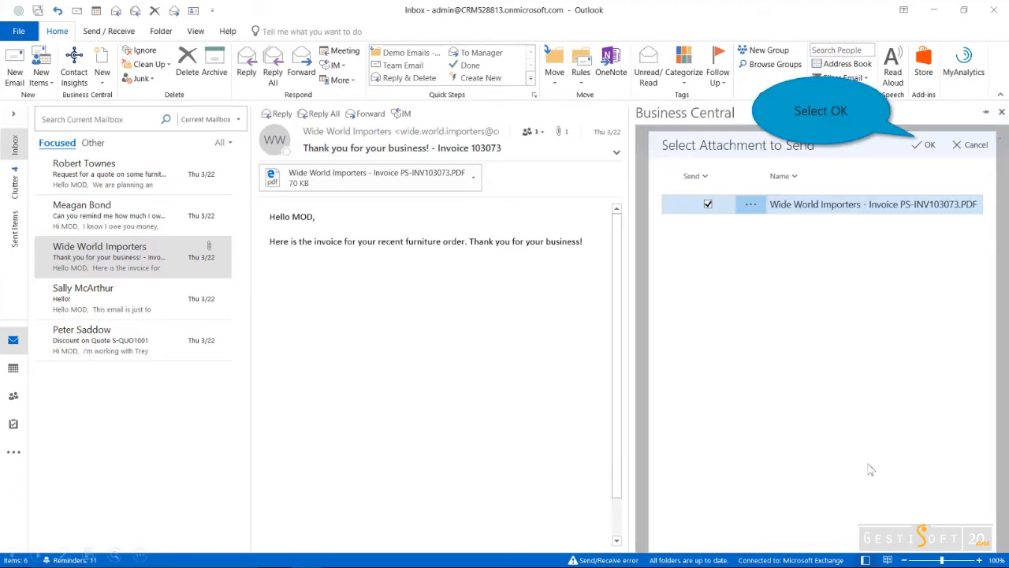
pyautogui.click(925, 149)
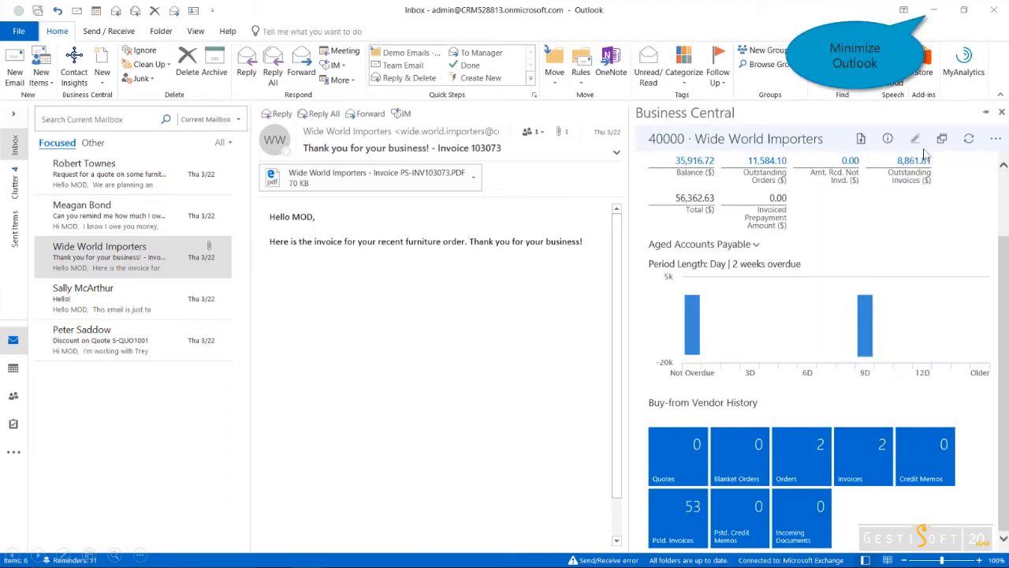
# Switch to Business Central, open the Wide World Importers document in My Incoming Documents and review its main PDF attachment.
pyautogui.click(931, 13)
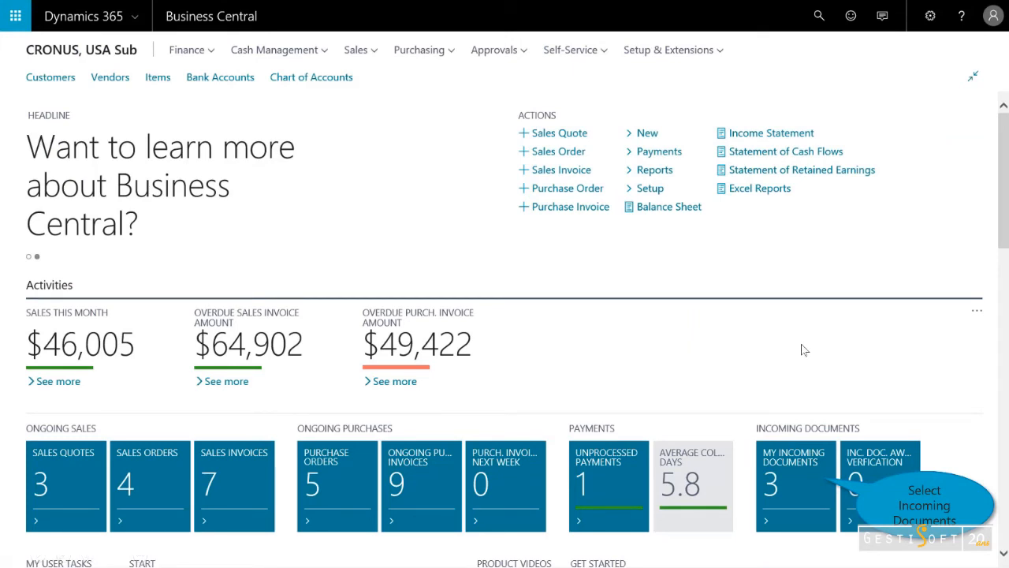
pyautogui.click(781, 469)
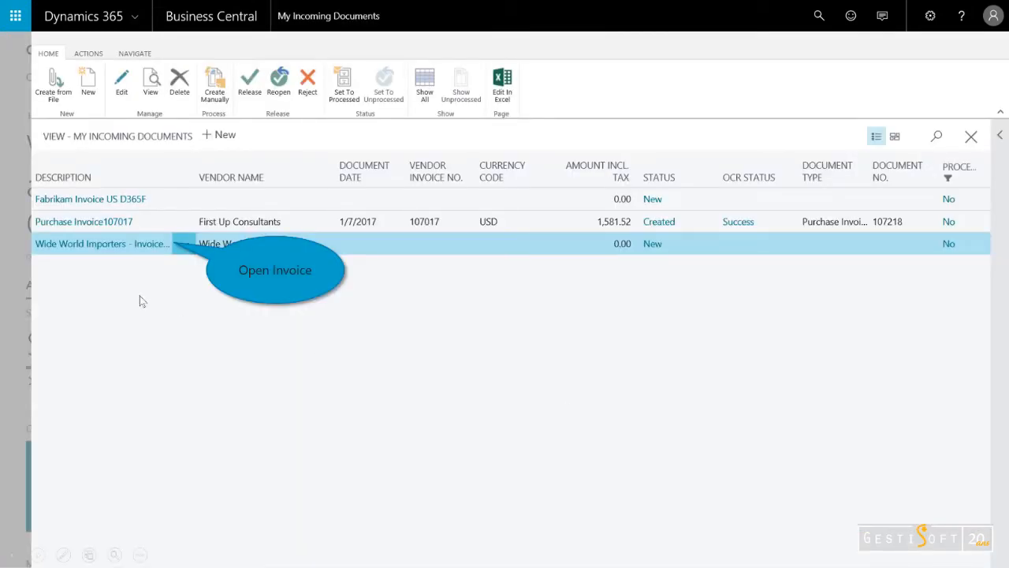
pyautogui.click(89, 248)
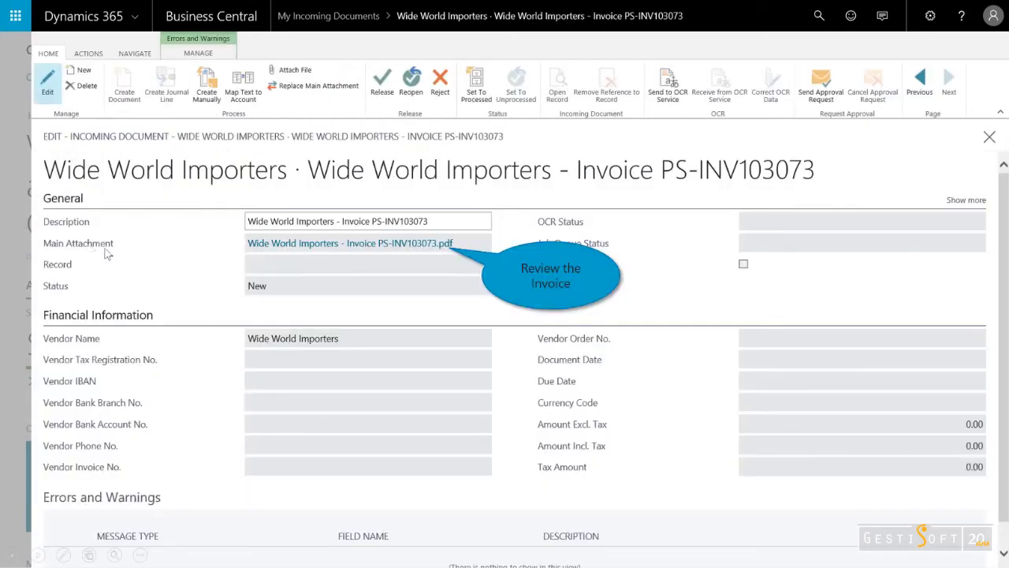
pyautogui.click(380, 244)
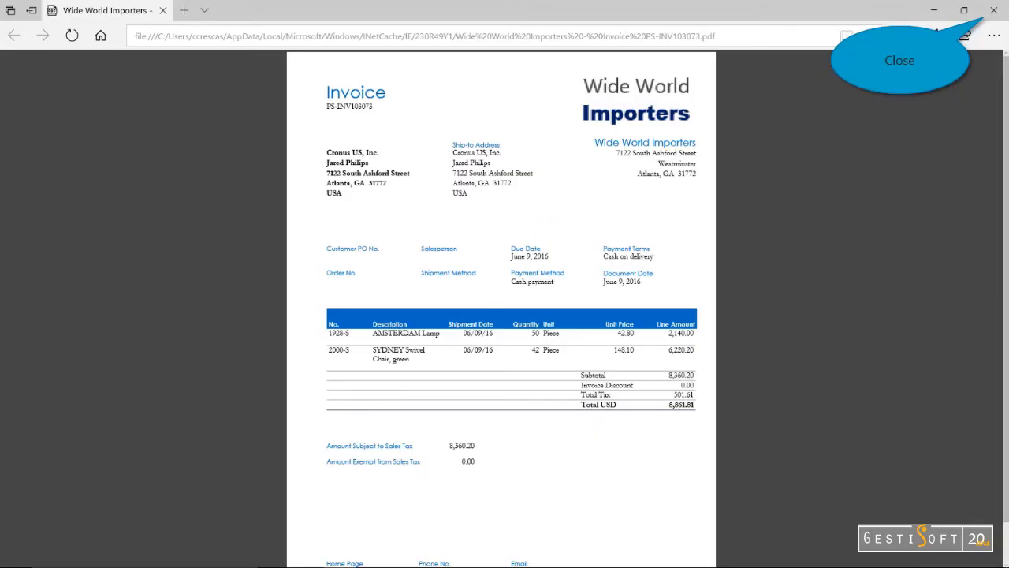
pyautogui.click(991, 16)
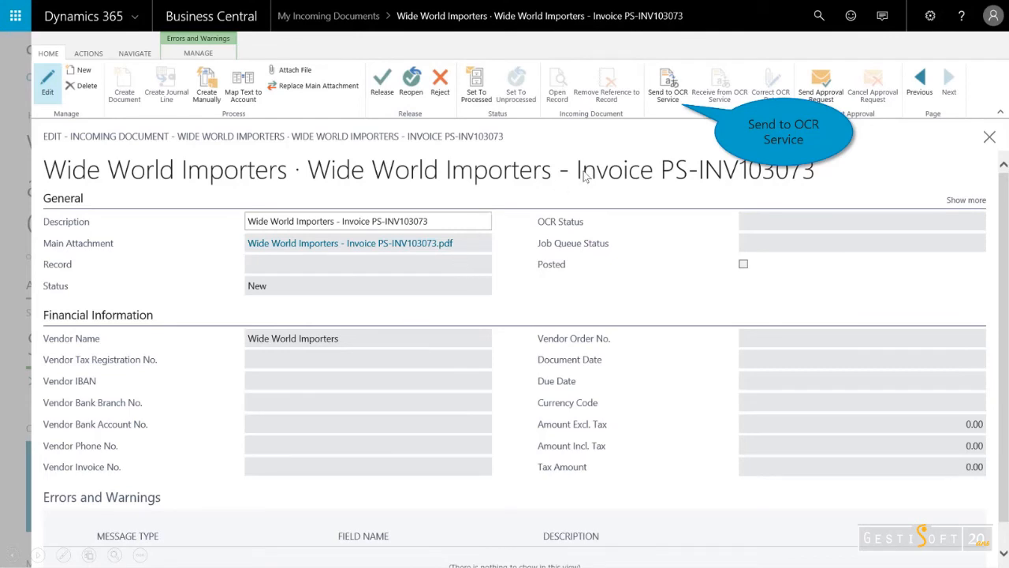
# Send the incoming document to the OCR service and receive the recognised data back.
pyautogui.click(670, 95)
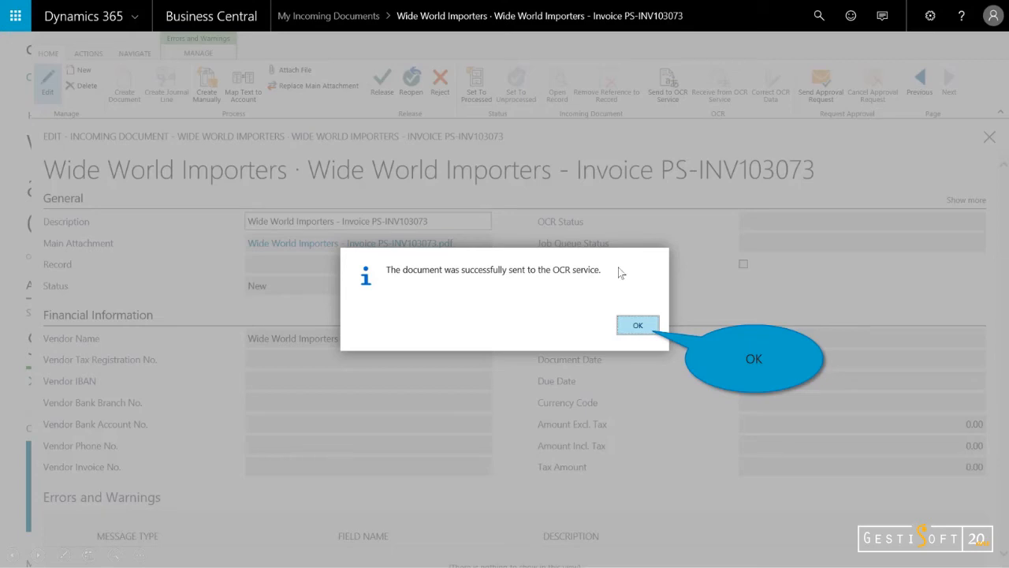
pyautogui.click(631, 323)
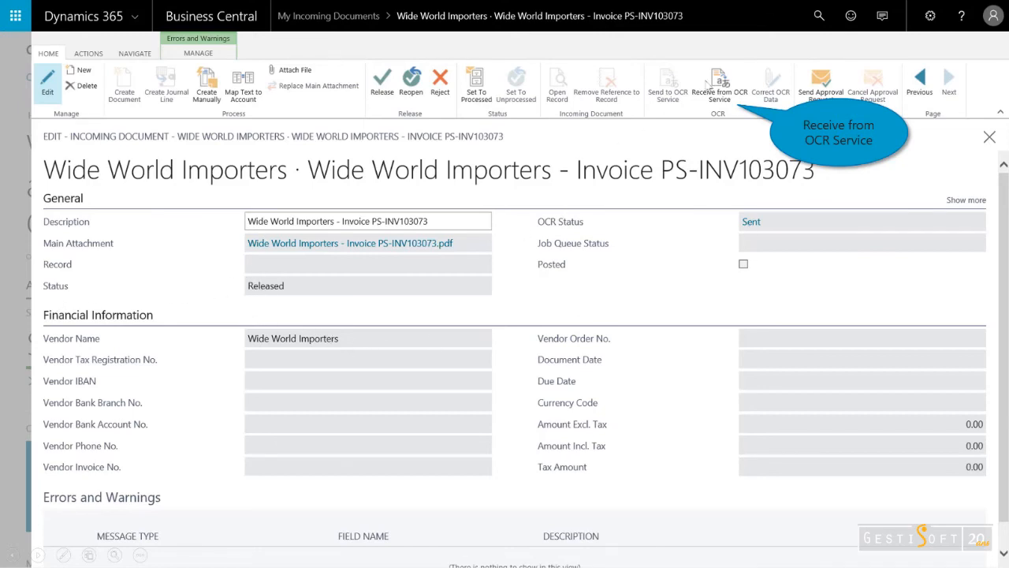
pyautogui.click(719, 89)
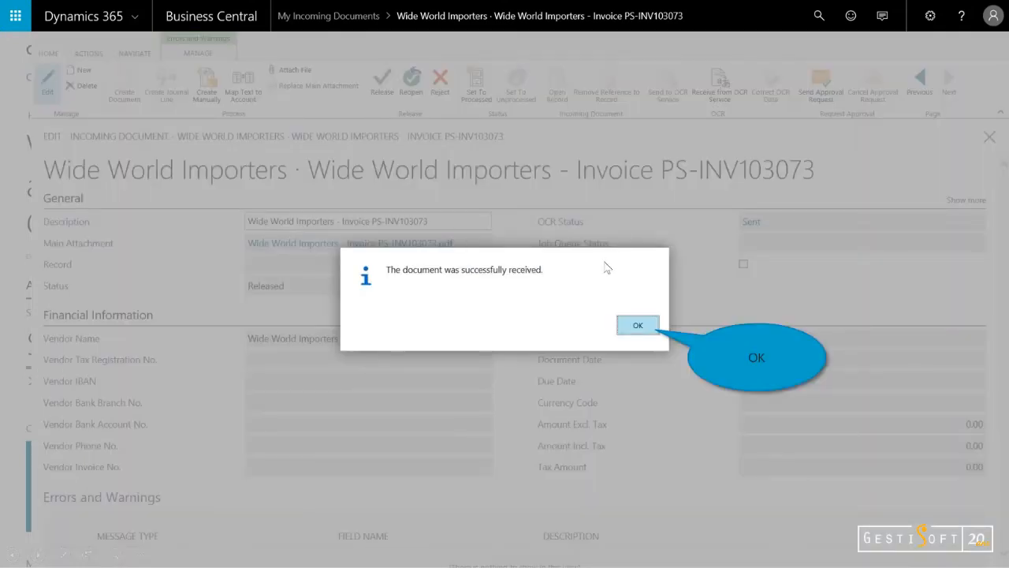
pyautogui.click(637, 326)
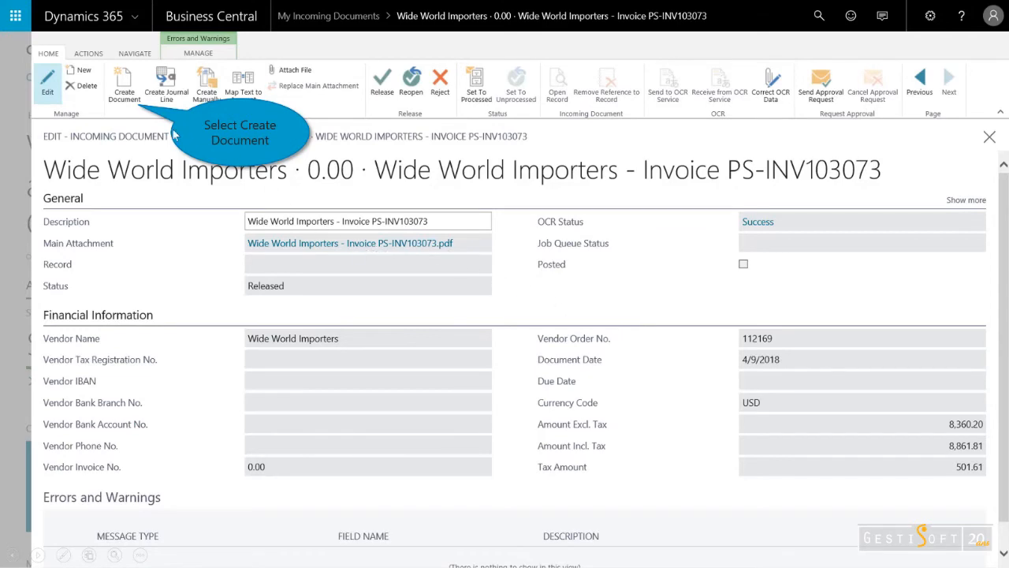
# Create a purchase invoice from the incoming document and open the linked record.
pyautogui.click(124, 88)
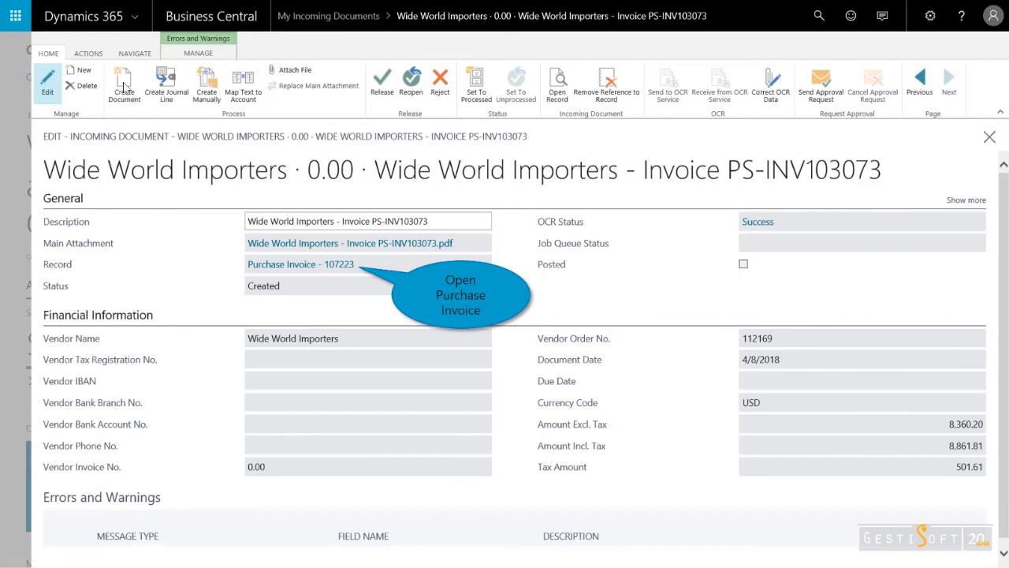
pyautogui.click(321, 265)
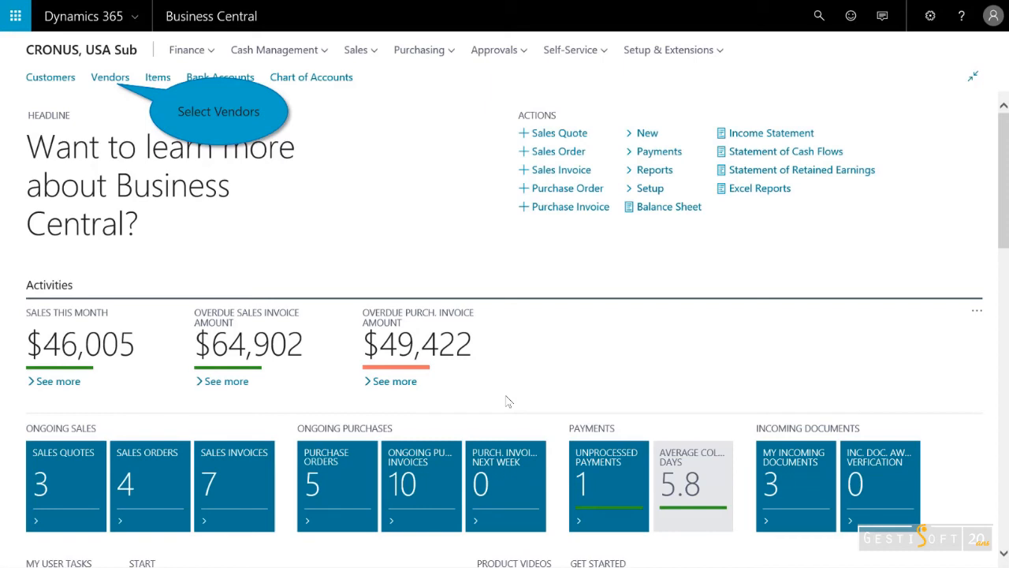
# Open the Wide World Importers vendor card and review the ledger entries behind its Balance ($).
pyautogui.click(110, 79)
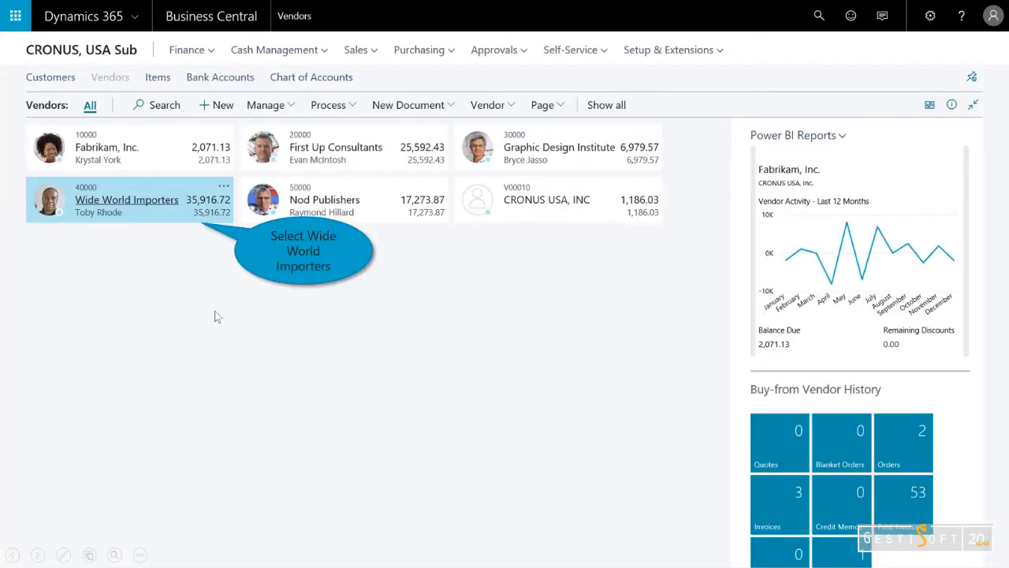
pyautogui.click(145, 199)
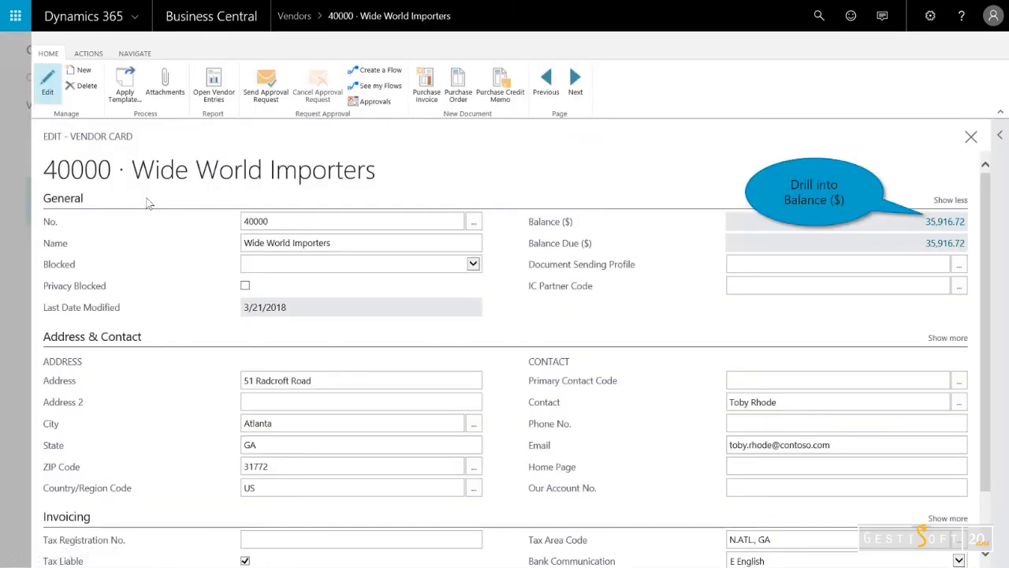
pyautogui.click(940, 225)
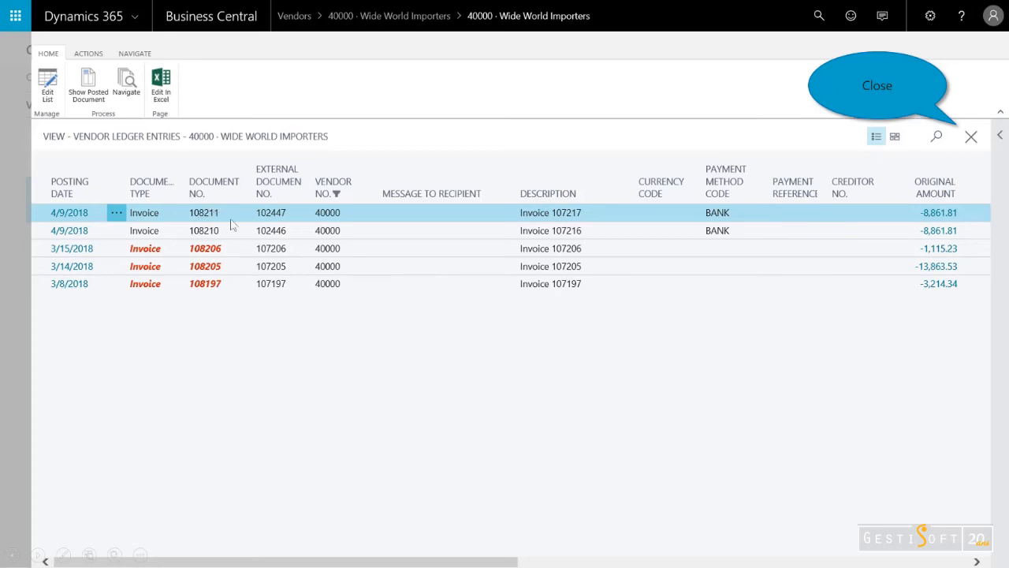
pyautogui.click(970, 140)
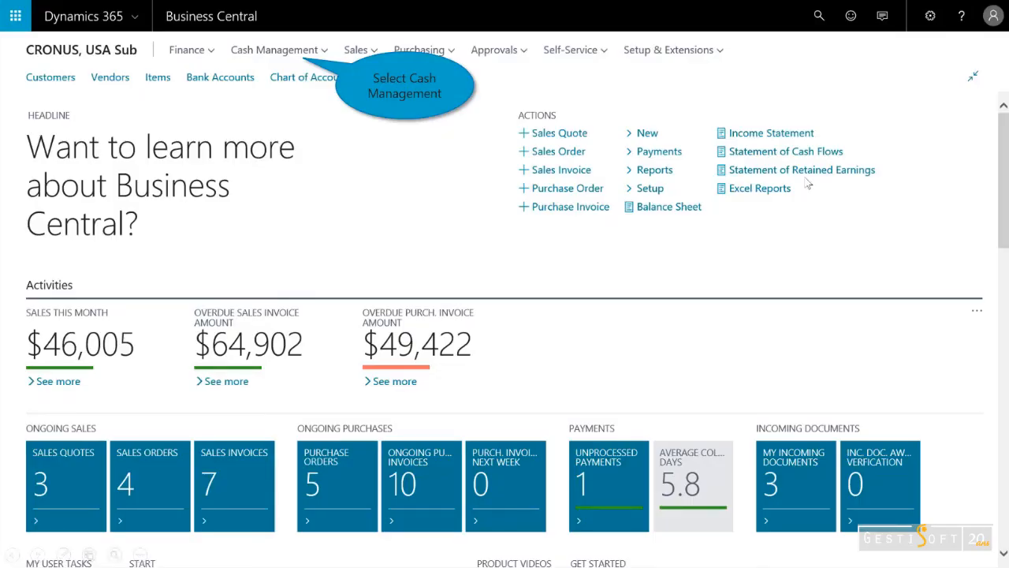
# Fill the PMT REG payment journal with suggested vendor payments and close the journal.
pyautogui.click(313, 49)
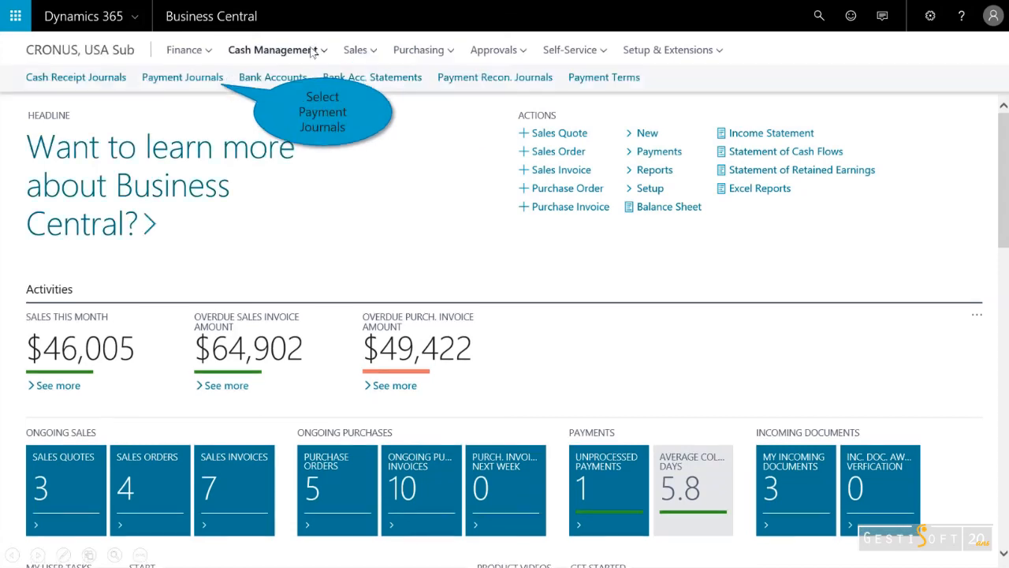
pyautogui.click(191, 79)
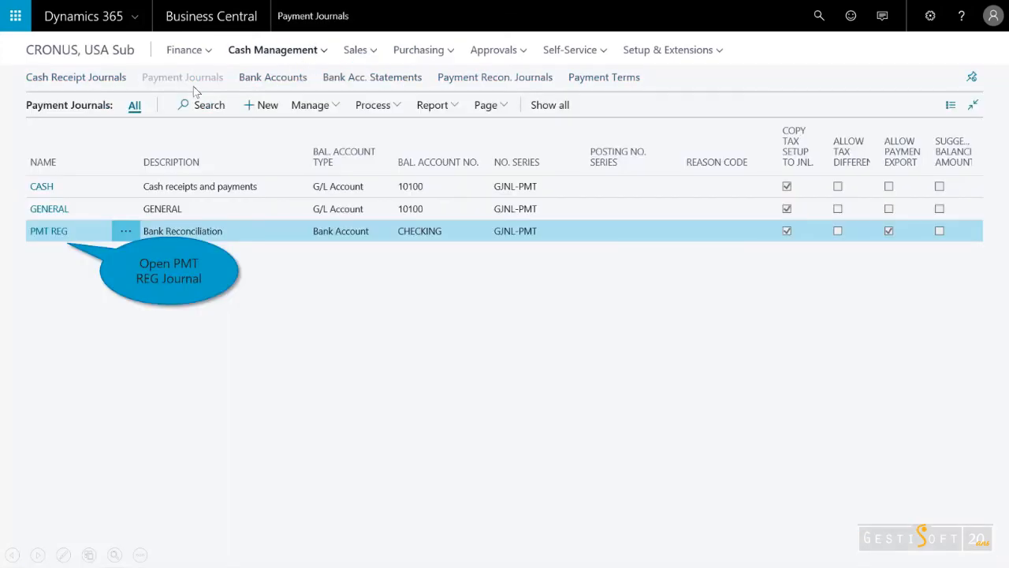
pyautogui.click(47, 233)
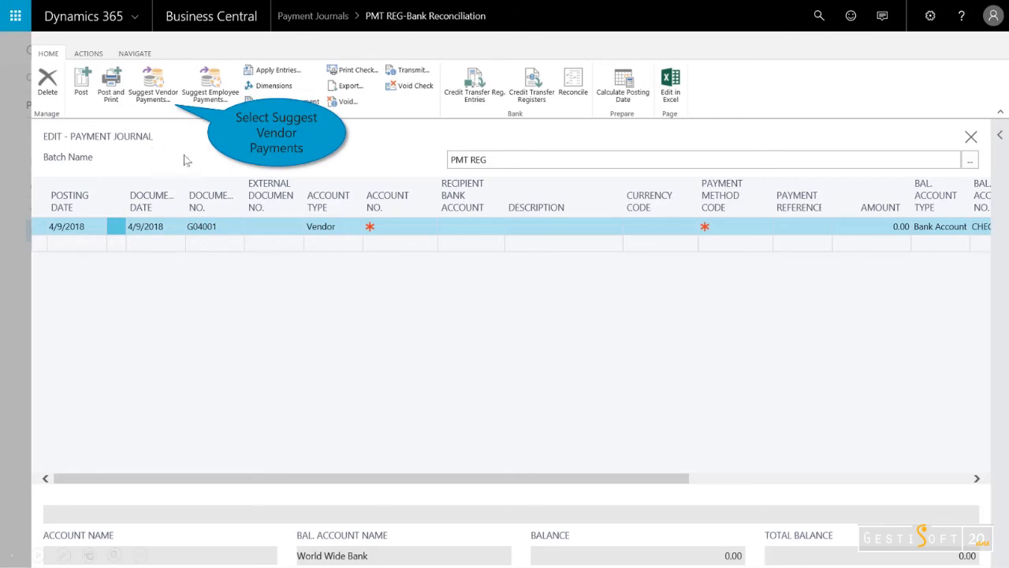
pyautogui.click(160, 91)
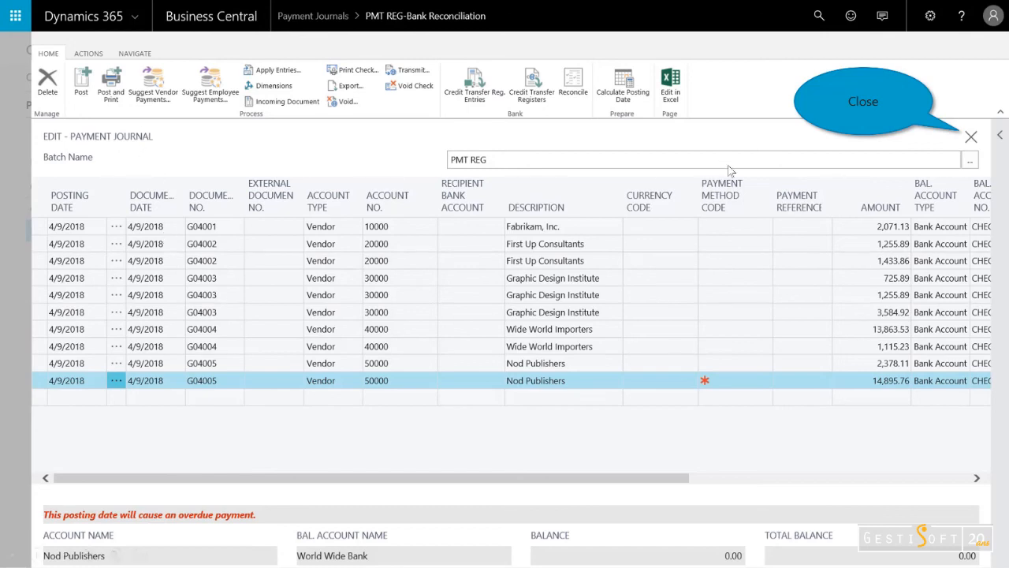
pyautogui.click(970, 140)
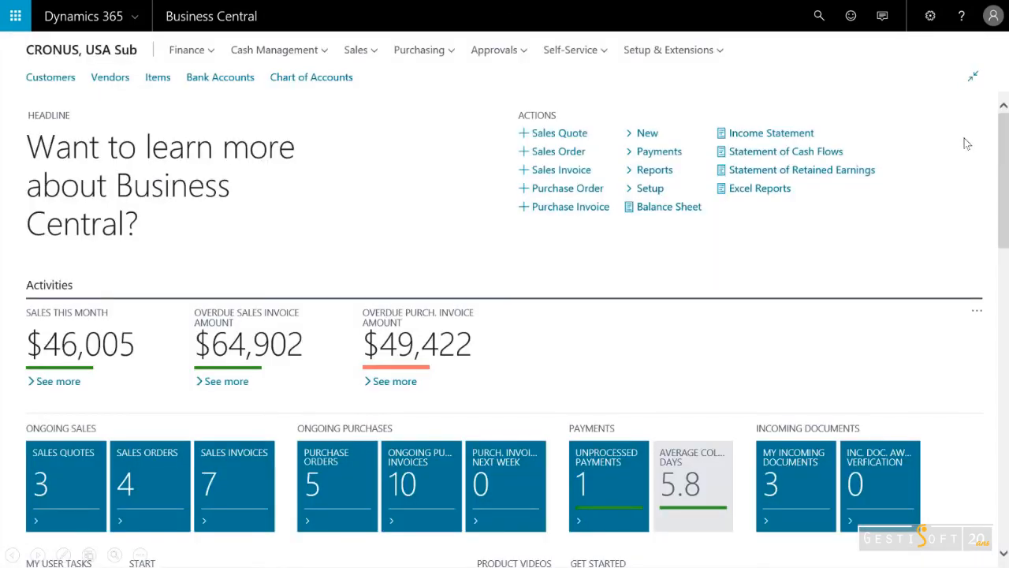